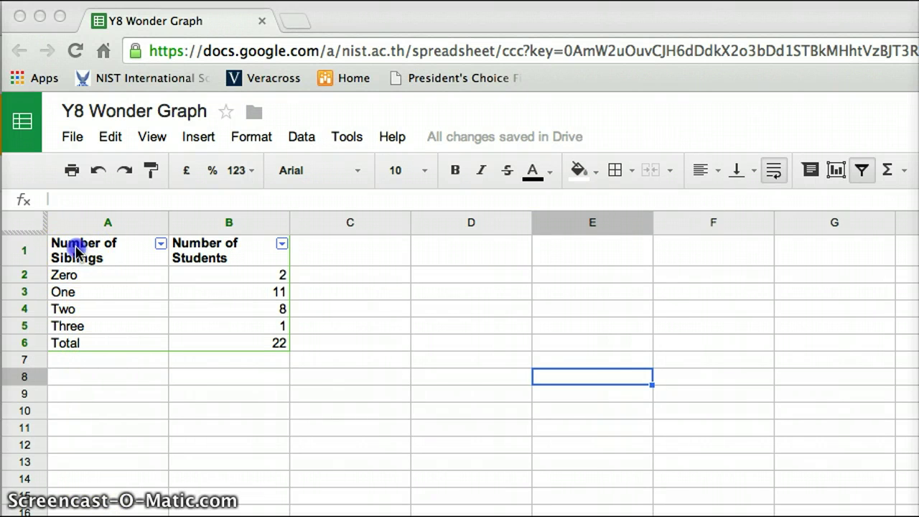
- Select the sibling table A1:B6 and insert a chart from it
left_click(110, 260)
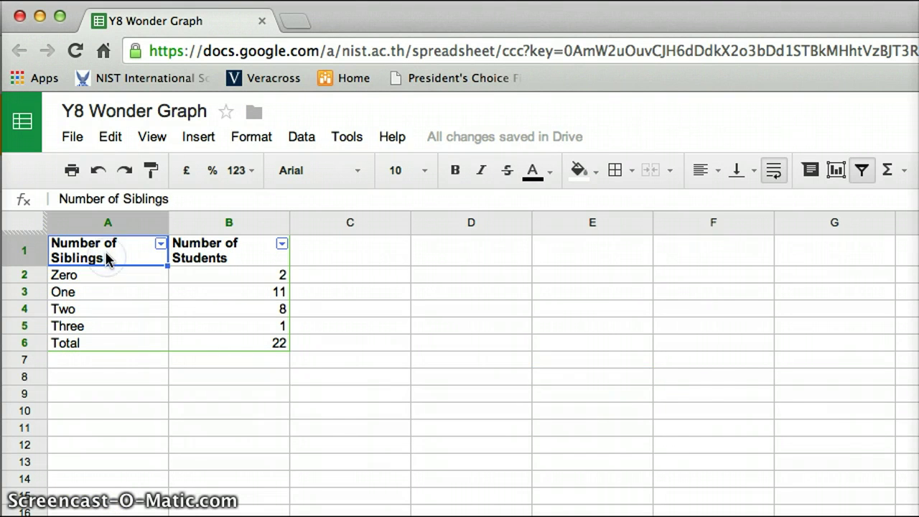
left_click_drag(106, 259, 215, 347)
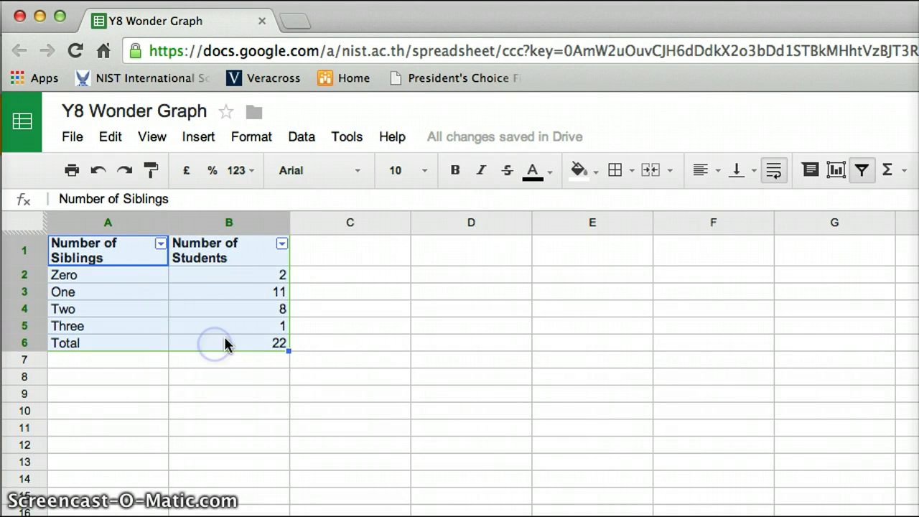
left_click(210, 139)
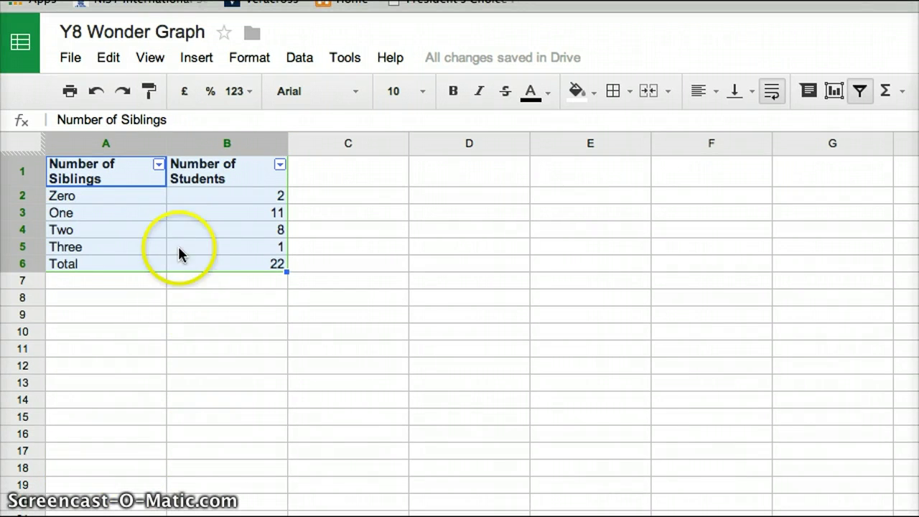
left_click(197, 59)
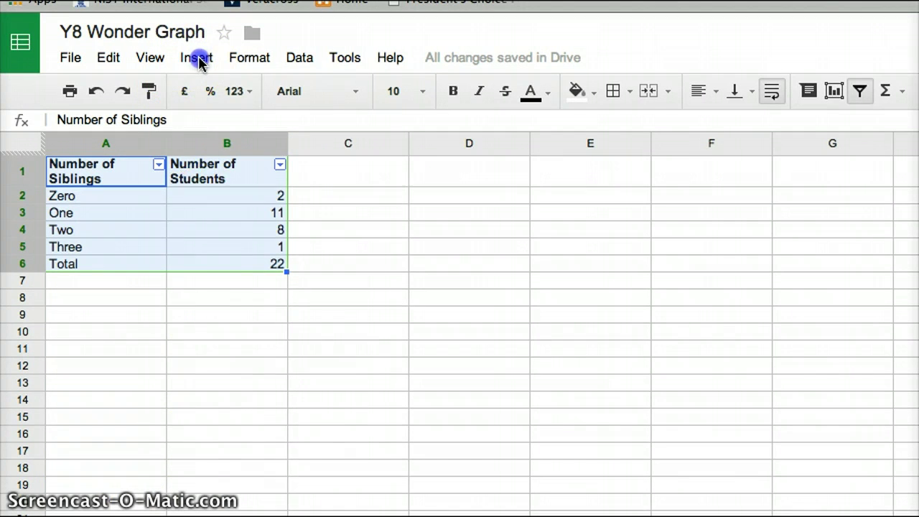
left_click(197, 59)
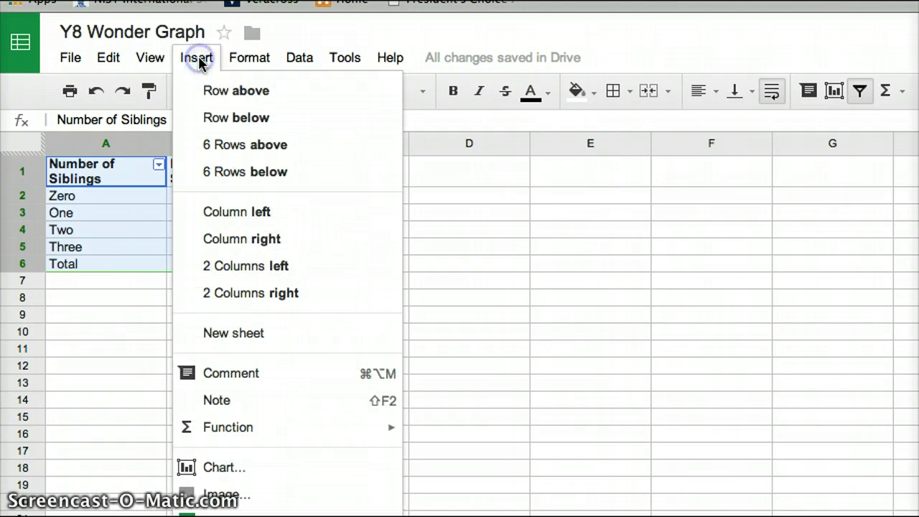
left_click(248, 467)
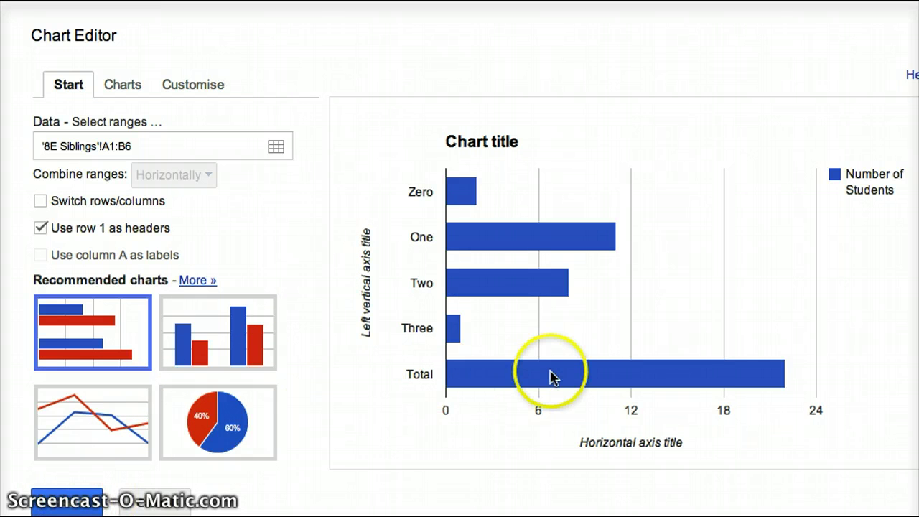
- Make it a column chart, then bring up the Customise options
left_click(230, 339)
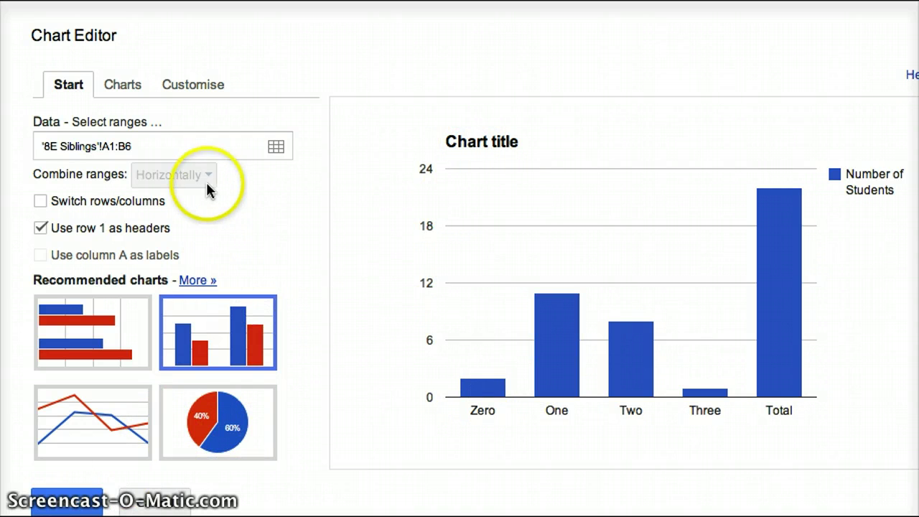
left_click(122, 91)
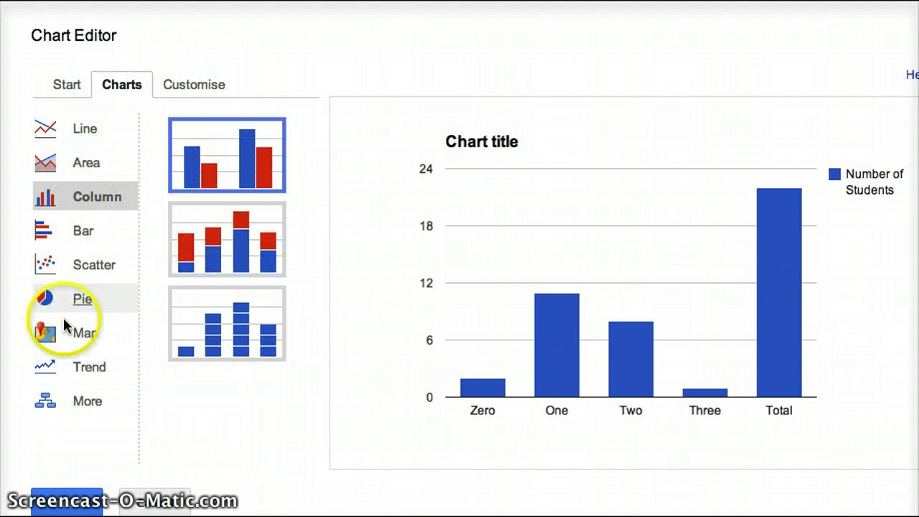
left_click(212, 85)
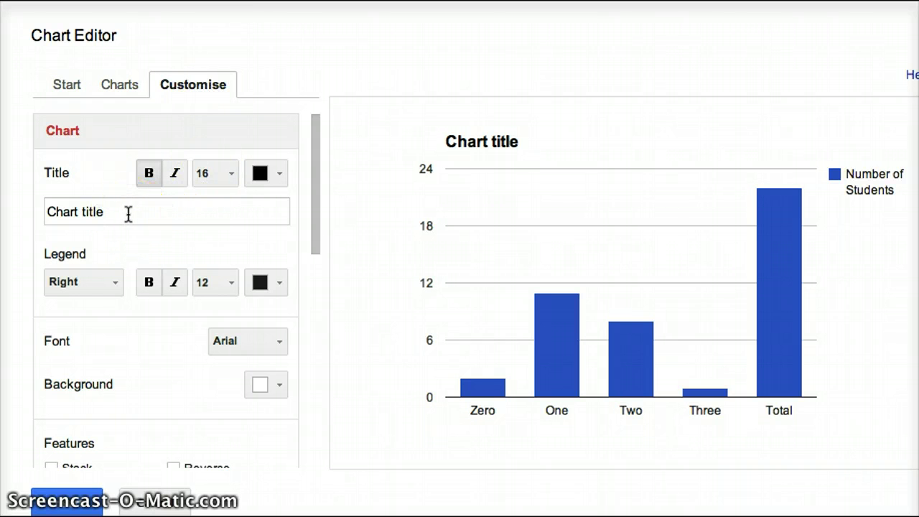
- Title the chart 'Y8 Siblings' and insert it into the spreadsheet
left_click(45, 212)
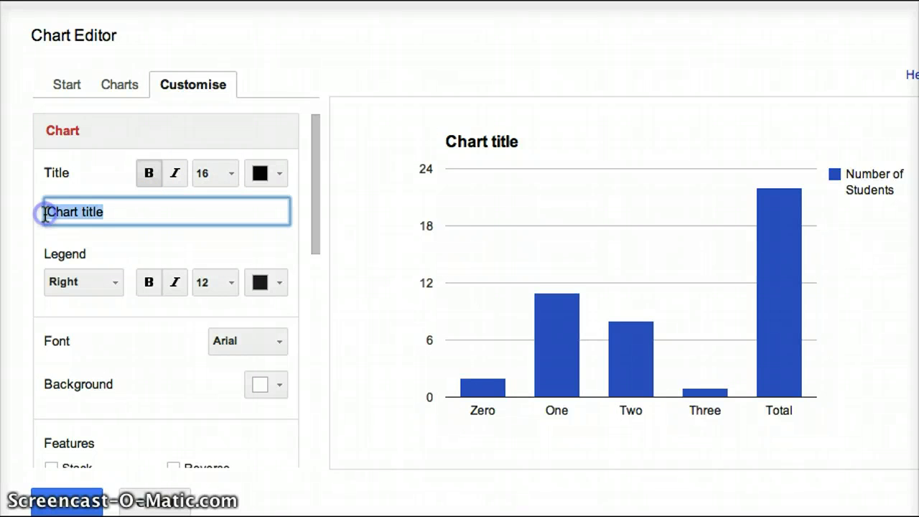
type("Y")
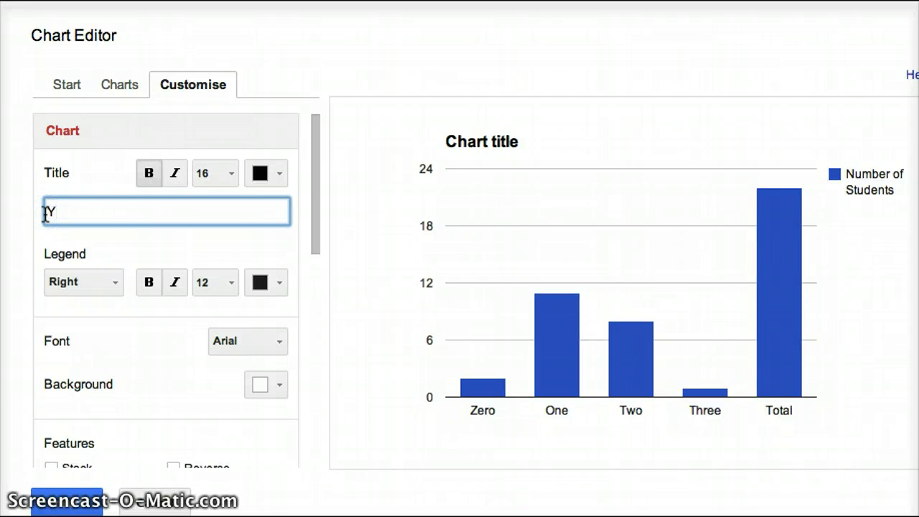
type("8 Siublings")
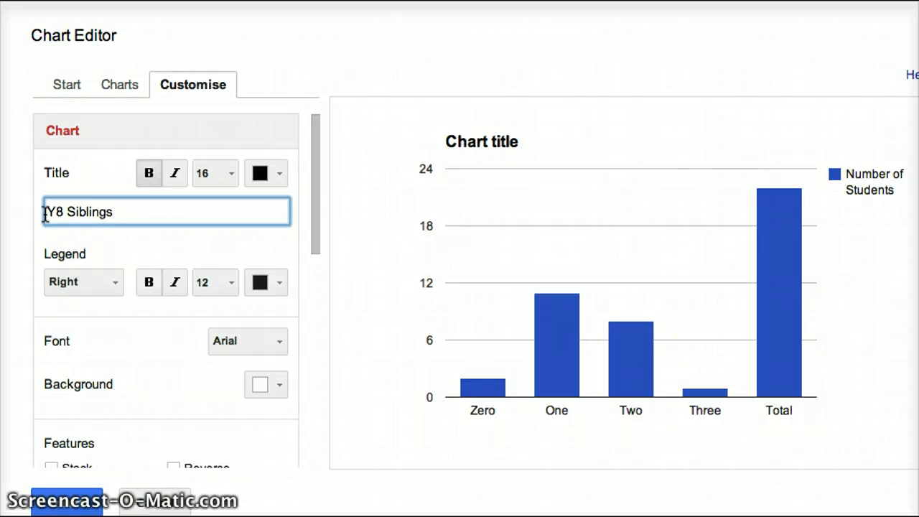
left_click(72, 506)
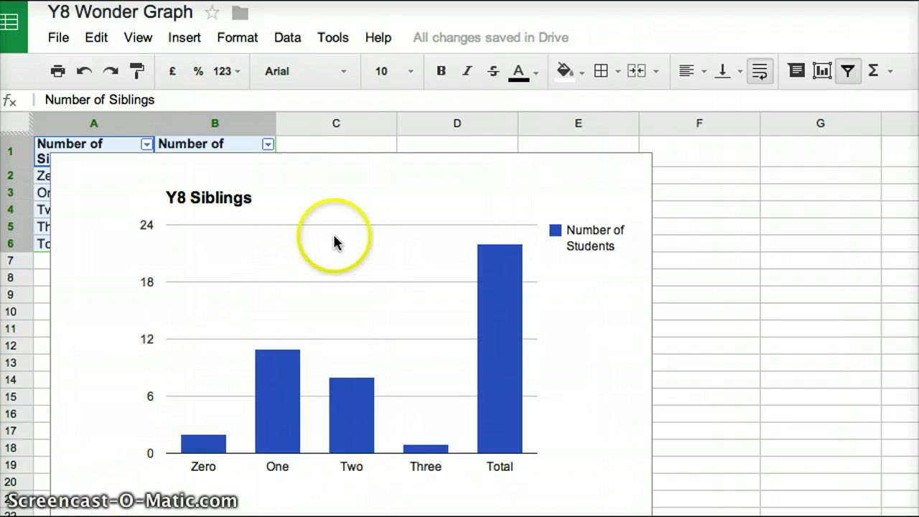
- Drag the Y8 Siblings chart further right and reopen it via Advanced edit
left_click(369, 172)
left_click_drag(410, 156, 513, 111)
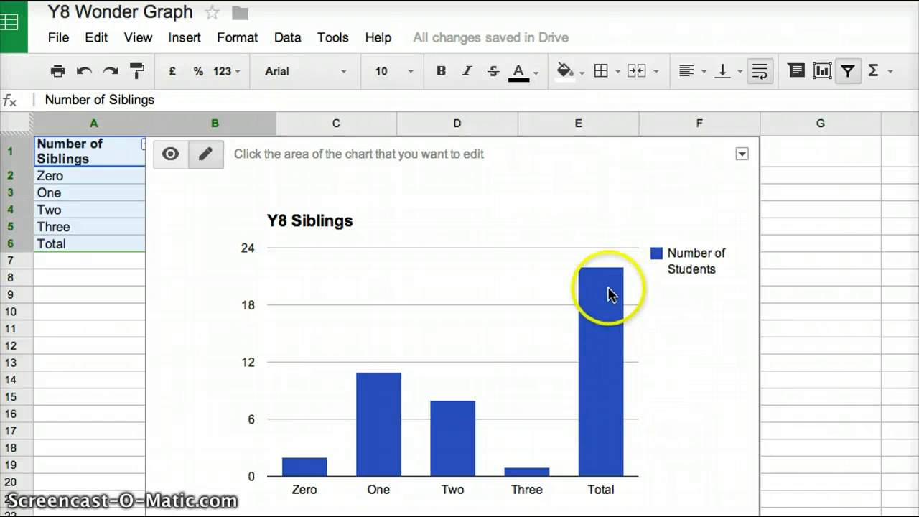
left_click(740, 153)
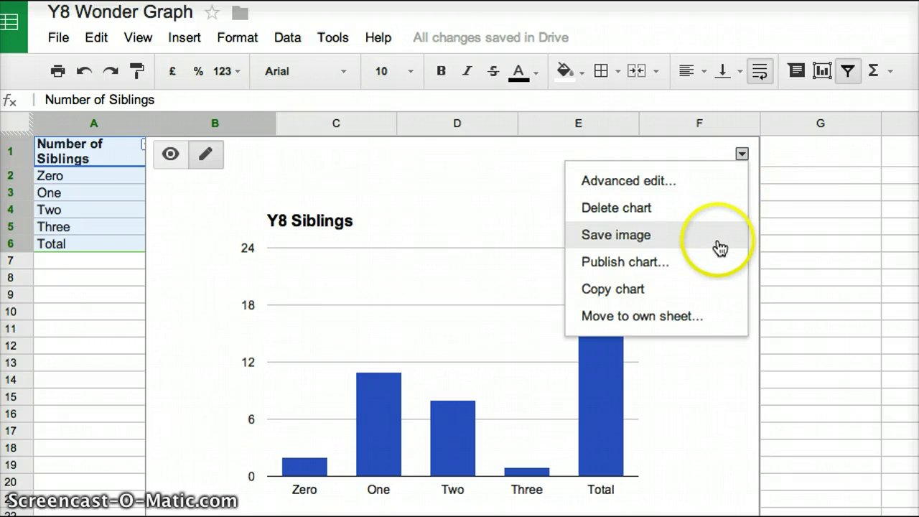
left_click(699, 182)
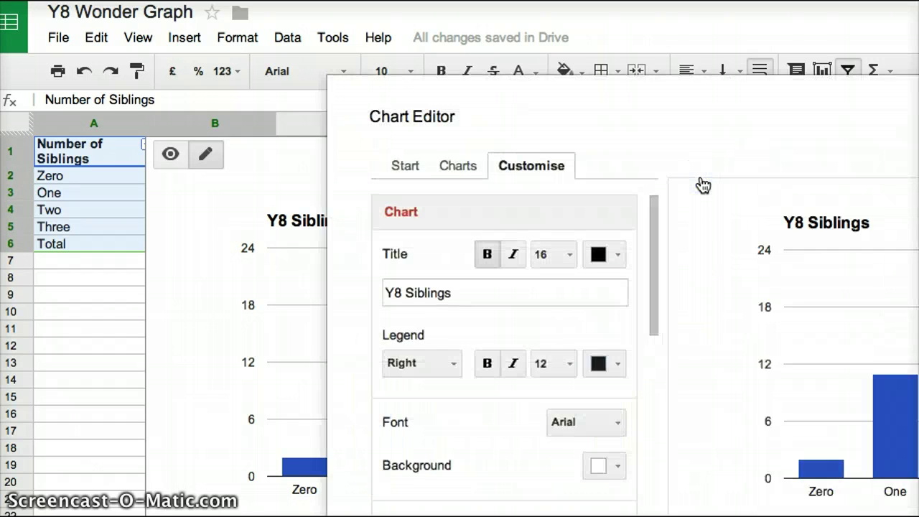
left_click(404, 51)
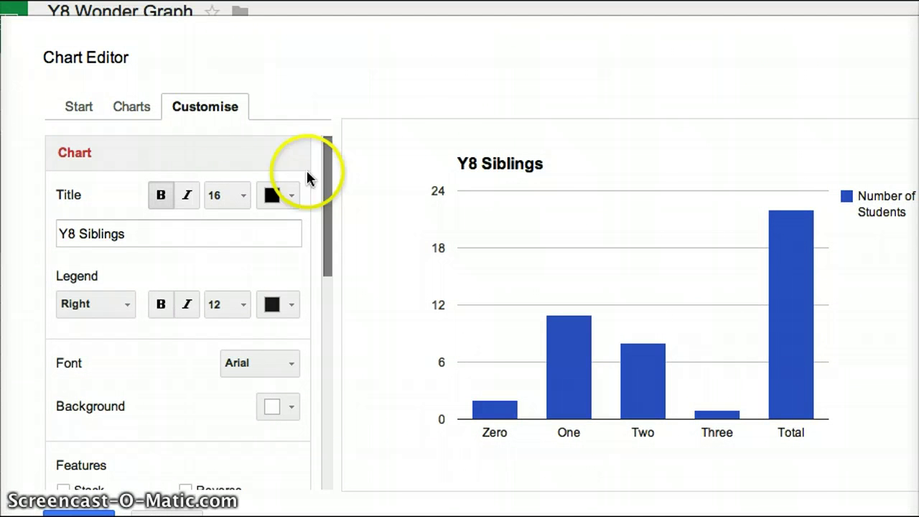
- Shrink the chart's data range from A1:B6 to A1:B5, dropping the Total row
left_click(92, 108)
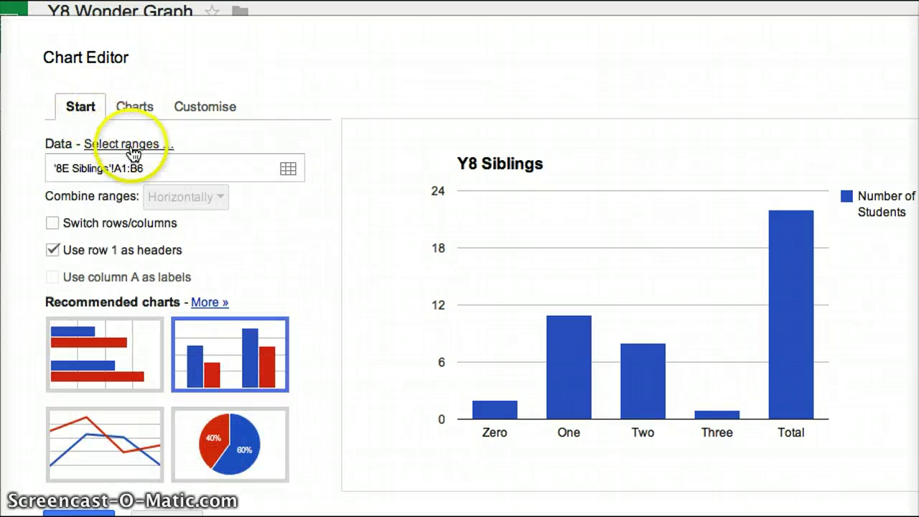
left_click_drag(290, 38, 547, 64)
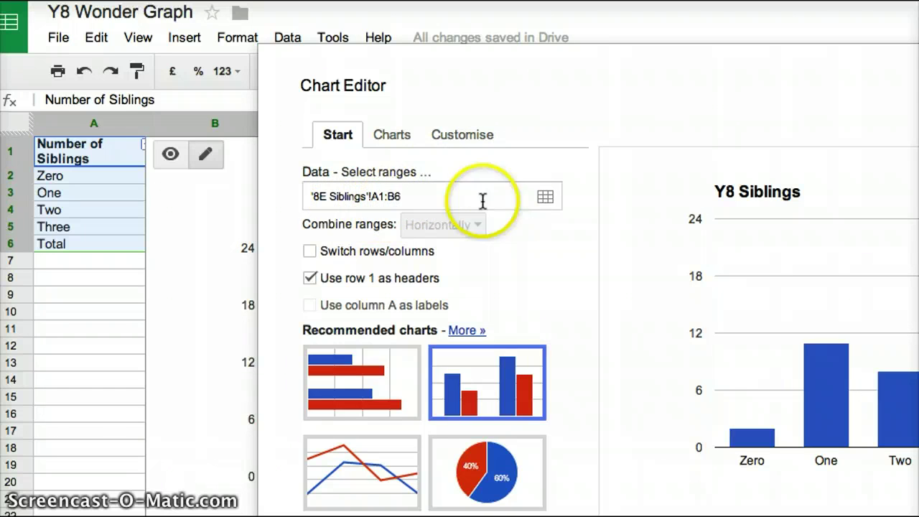
left_click(545, 197)
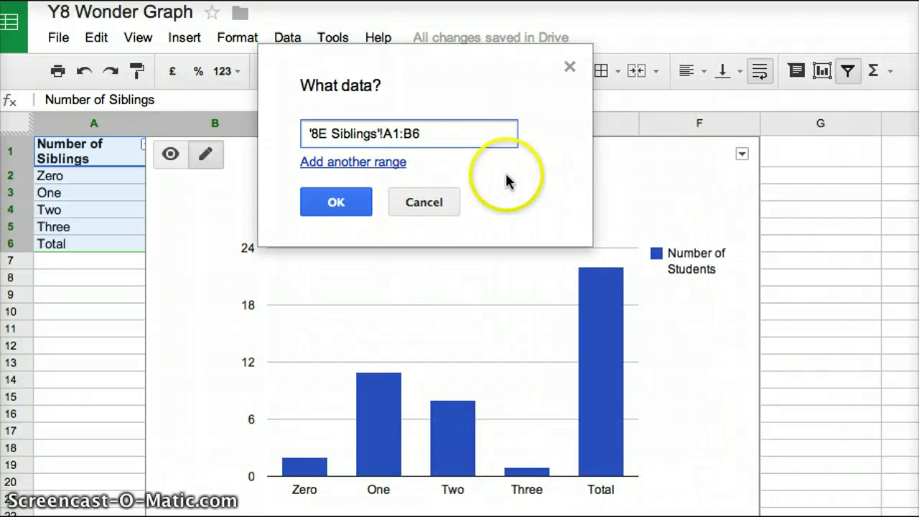
left_click(435, 146)
key("BackSpace")
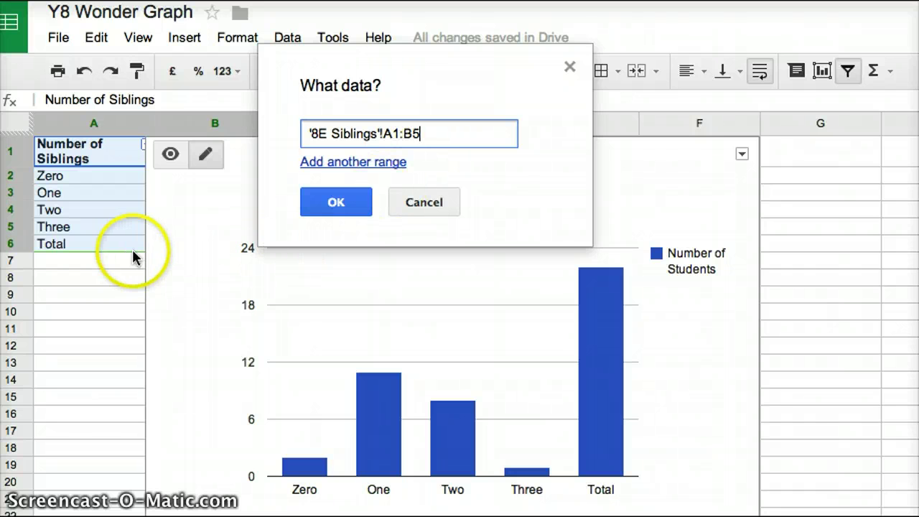
left_click(349, 204)
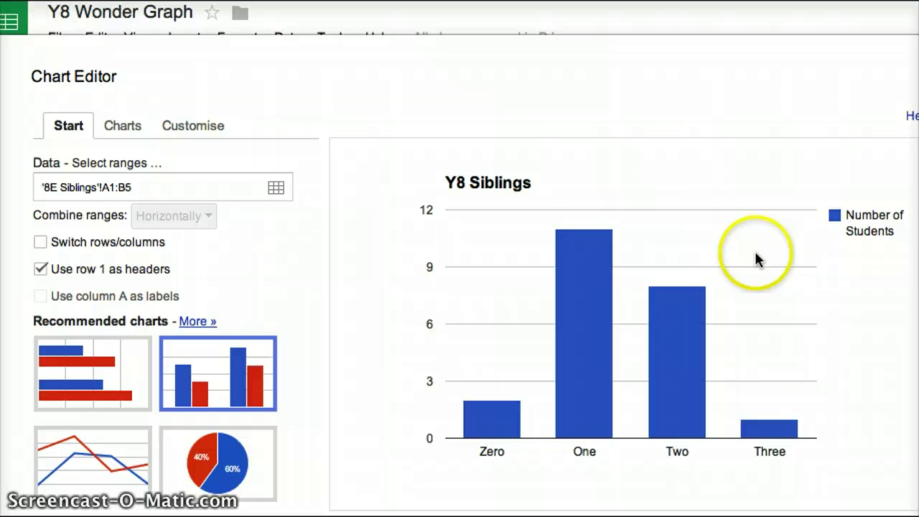
left_click(273, 187)
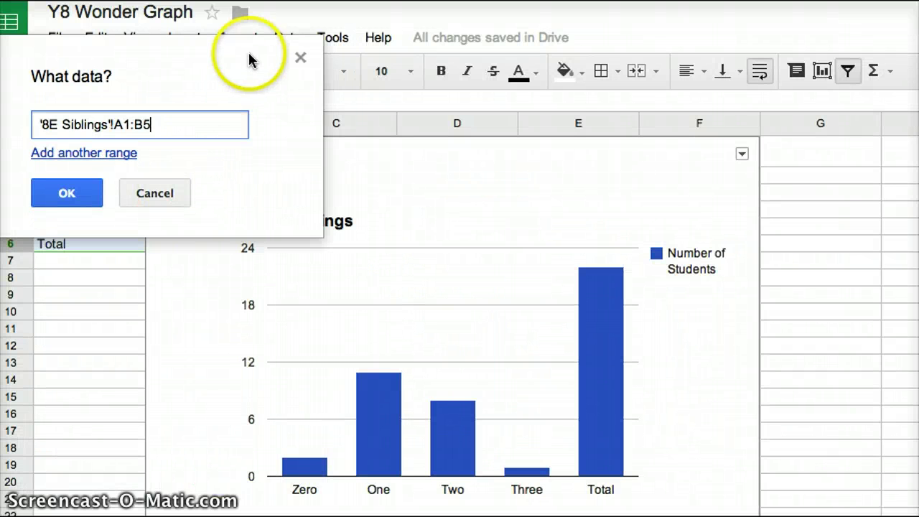
left_click_drag(250, 61, 661, 107)
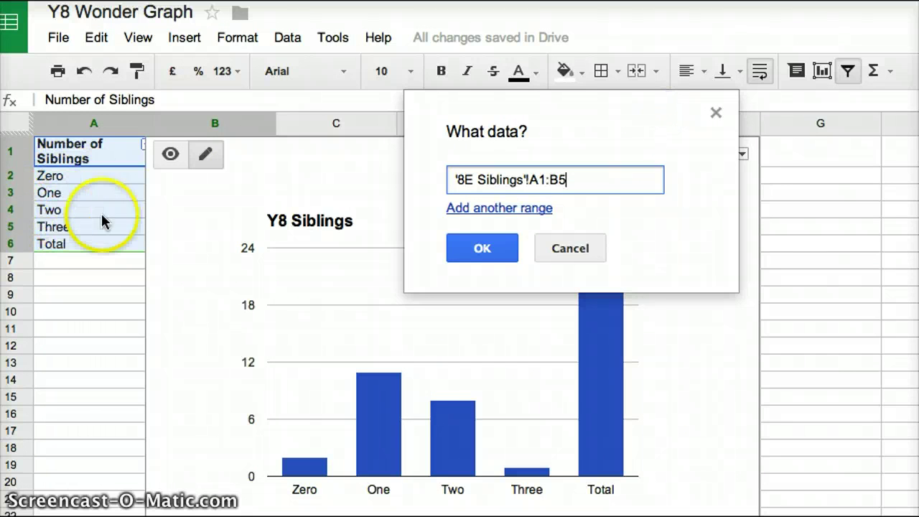
left_click(565, 247)
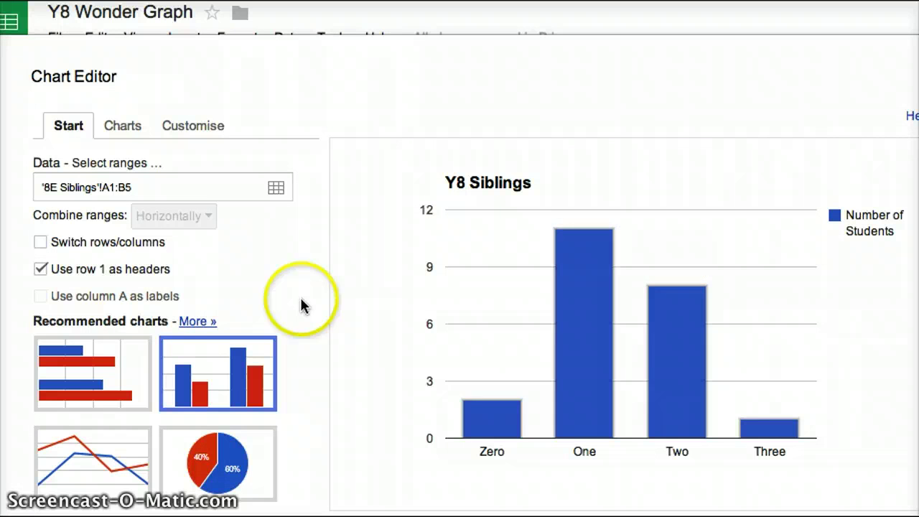
- Turn on Switch rows/columns so Zero to Three become separate coloured series
left_click(41, 242)
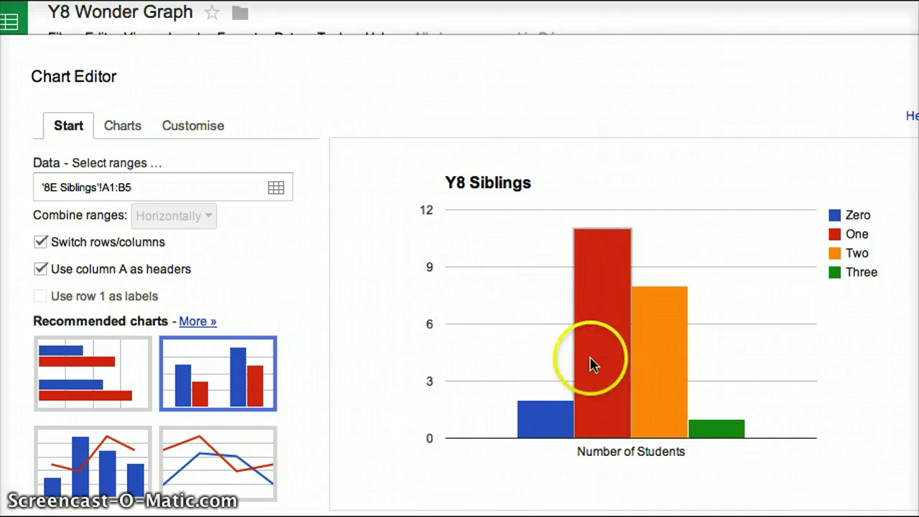
left_click(196, 125)
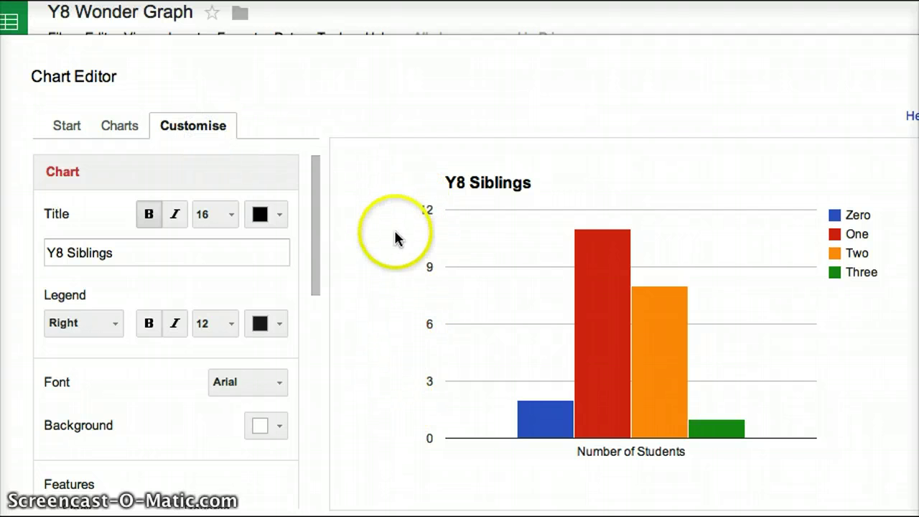
- Title the left vertical axis 'Number of Siblings' and update the chart
left_click_drag(313, 264, 314, 415)
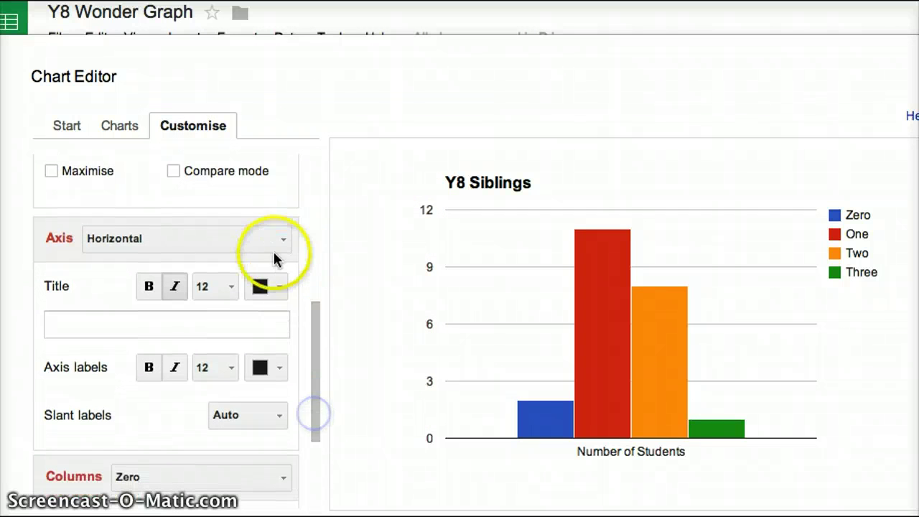
left_click(279, 239)
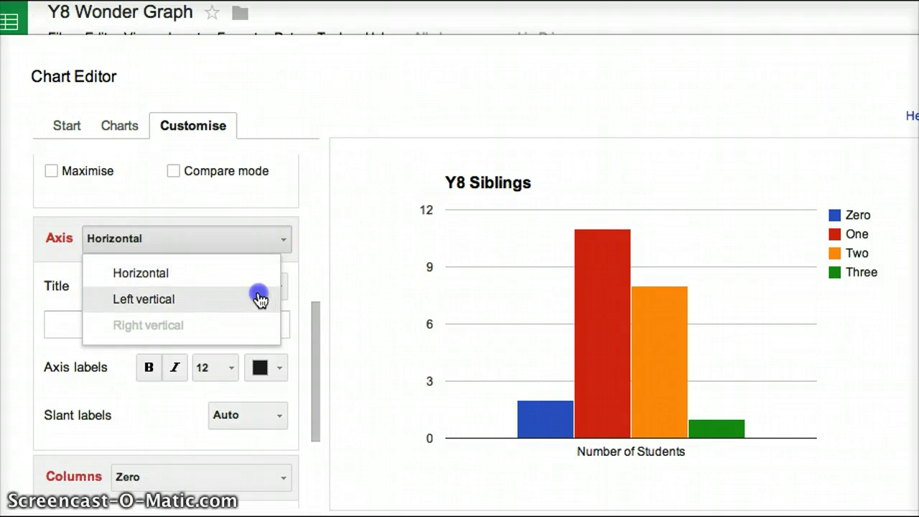
left_click(259, 298)
left_click(199, 329)
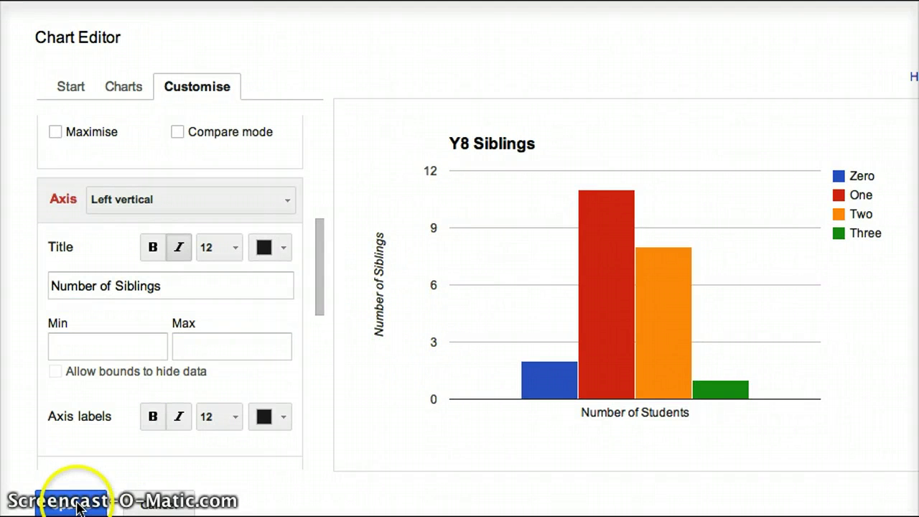
left_click(77, 506)
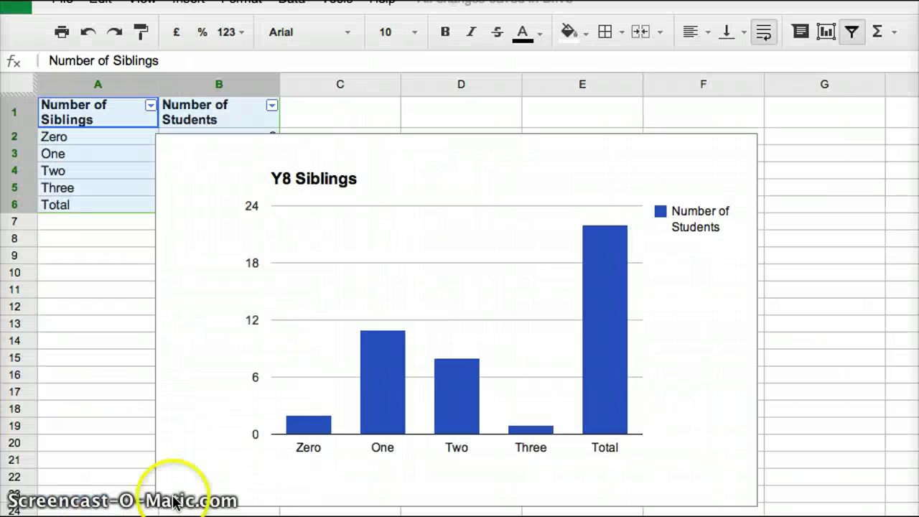